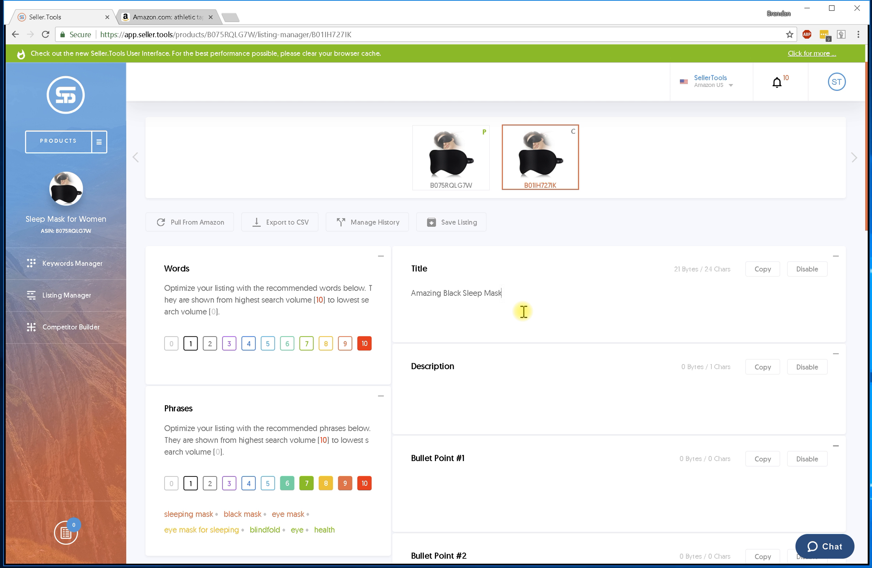
# Show the volume-9 suggested words and extend the title to 'Amazing Black Sleep Eye Mask For Sleeping'.
pyautogui.click(517, 314)
pyautogui.scroll(-1, 519, 314)
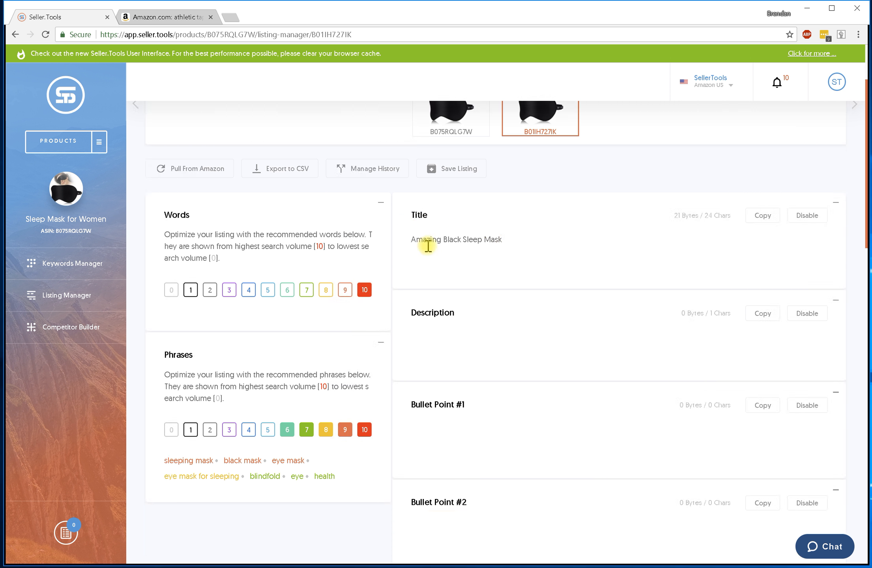
pyautogui.click(344, 292)
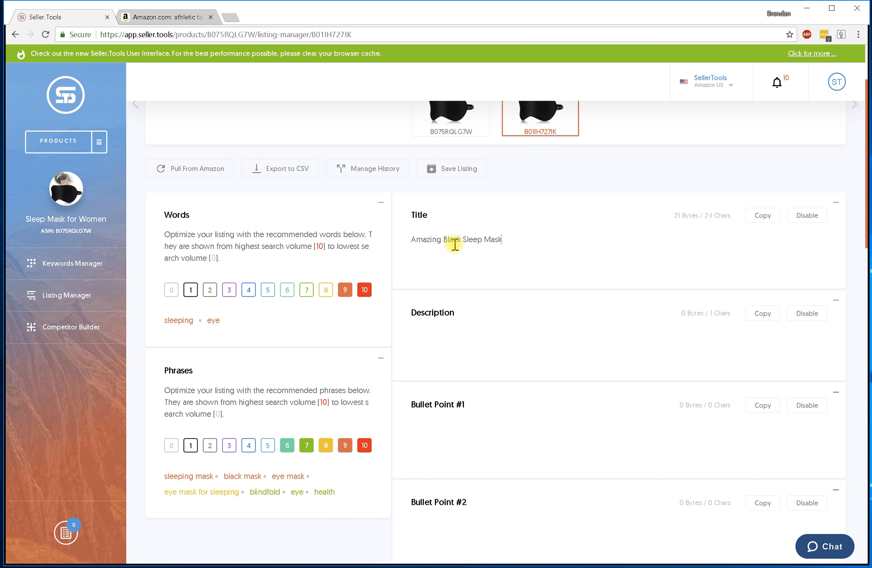
pyautogui.click(510, 241)
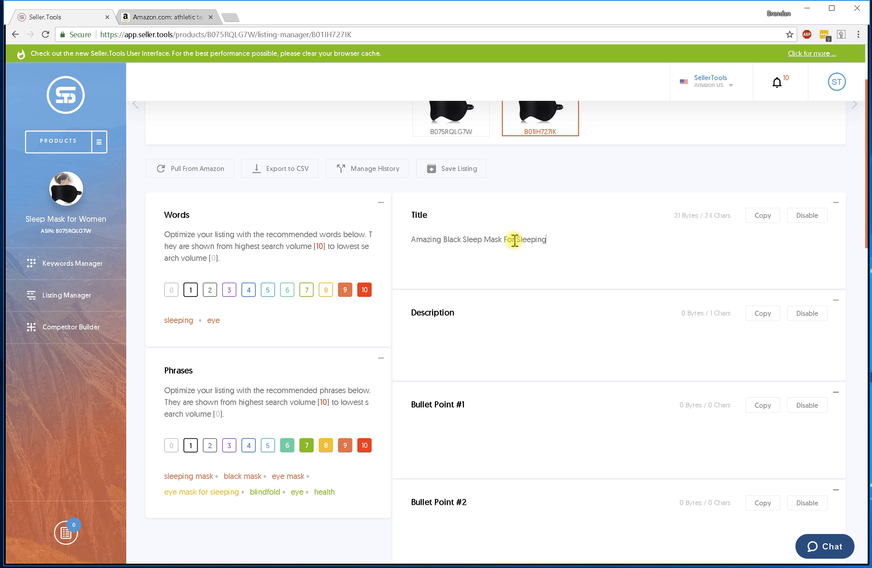
pyautogui.click(484, 241)
pyautogui.write('Eye')
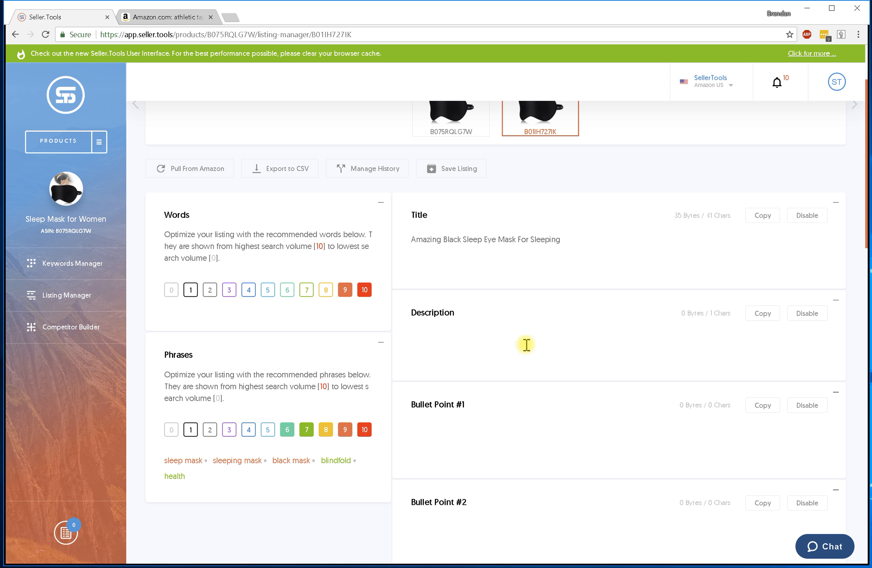
pyautogui.click(435, 430)
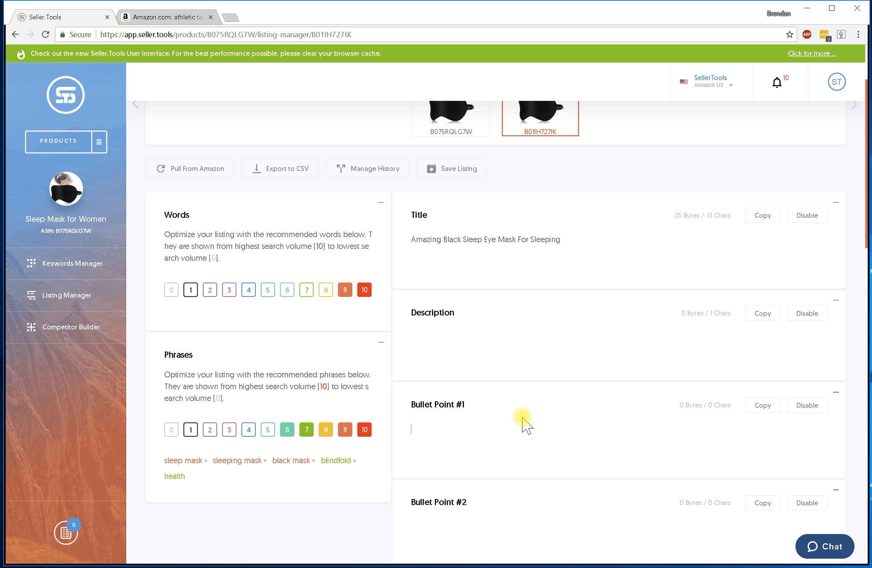
# Cut the title text and paste it into Bullet Point #1.
pyautogui.moveTo(561, 239); pyautogui.dragTo(404, 241)
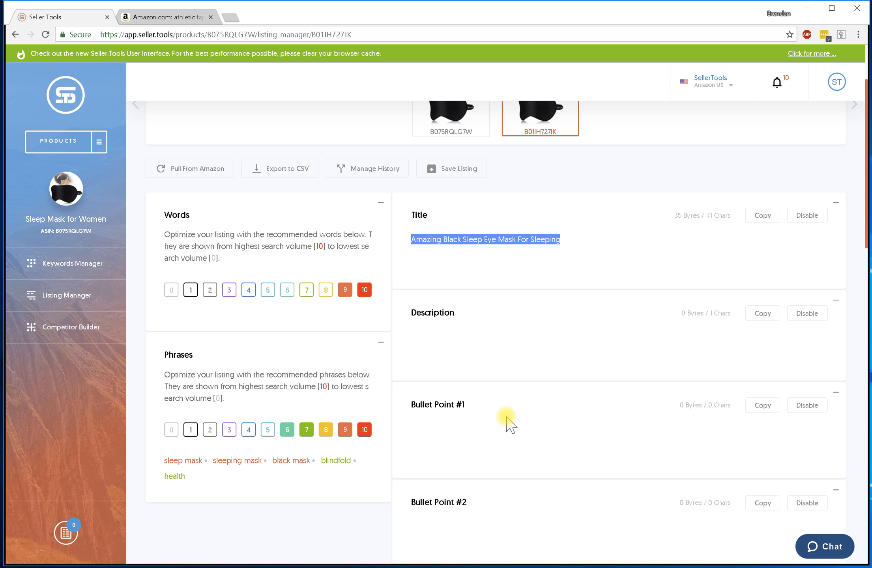
pyautogui.hotkey('ctrl', 'x')
pyautogui.click(493, 437)
pyautogui.hotkey('ctrl', 'v')
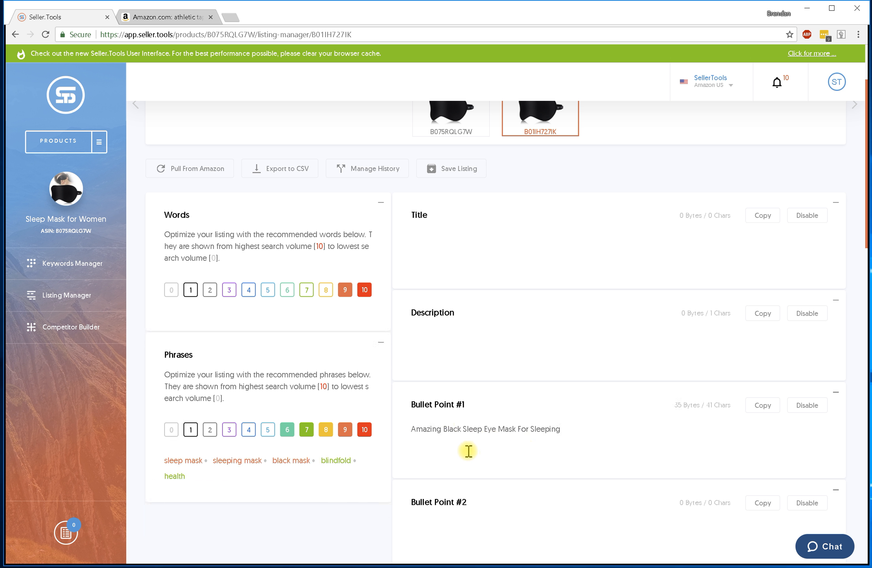
# Disable and collapse Bullet Point #1, then paste the text back into the title.
pyautogui.scroll(-1, 504, 399)
pyautogui.click(806, 355)
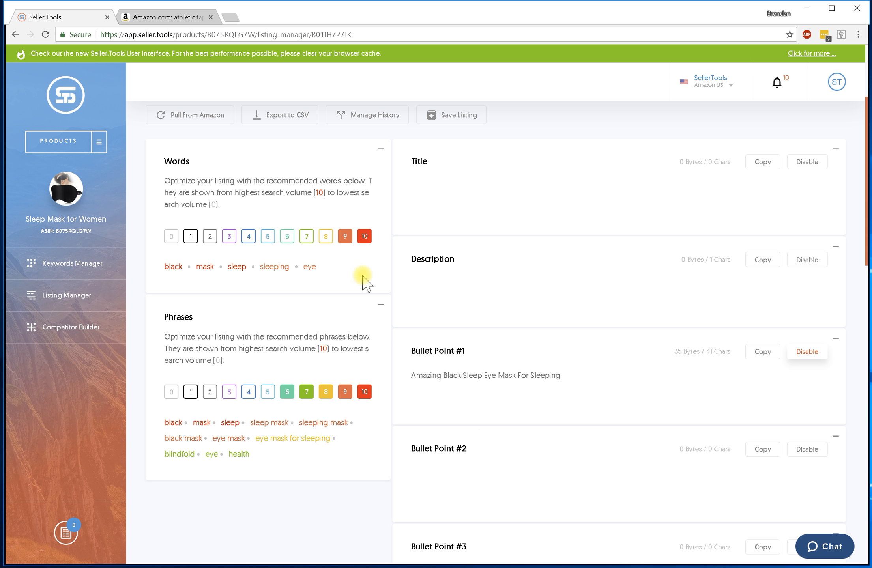
pyautogui.click(837, 339)
pyautogui.scroll(1, 607, 438)
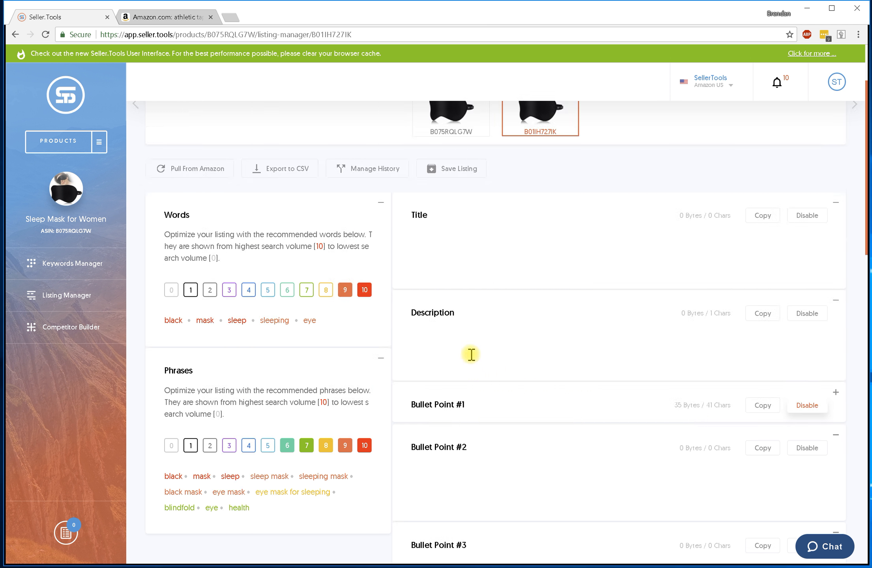
pyautogui.scroll(-2, 440, 334)
pyautogui.scroll(2, 492, 298)
pyautogui.click(466, 238)
pyautogui.hotkey('ctrl', 'v')
# Show the volume-8 and volume-7 suggested words and paste 'blindfold health' into Bullet Point #2.
pyautogui.click(326, 290)
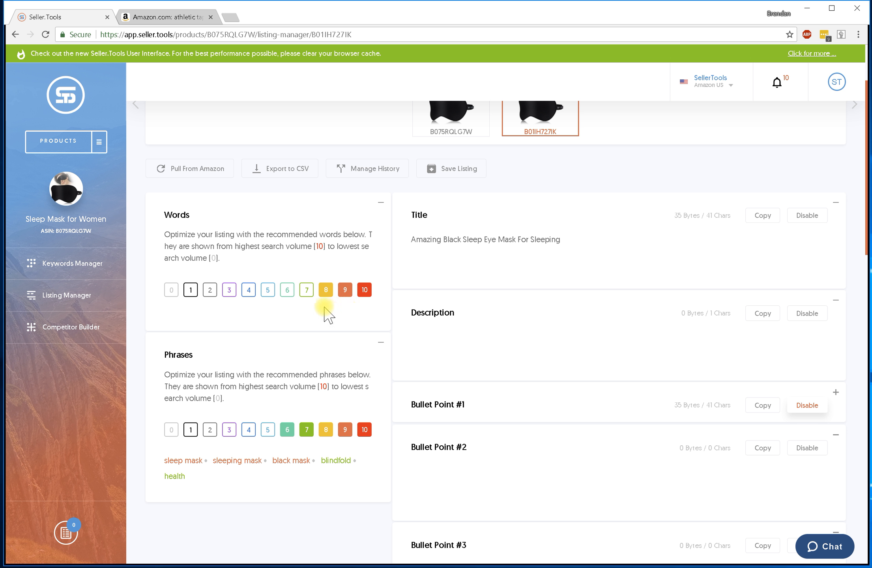
pyautogui.click(308, 292)
pyautogui.moveTo(265, 319); pyautogui.dragTo(164, 320)
pyautogui.click(258, 331)
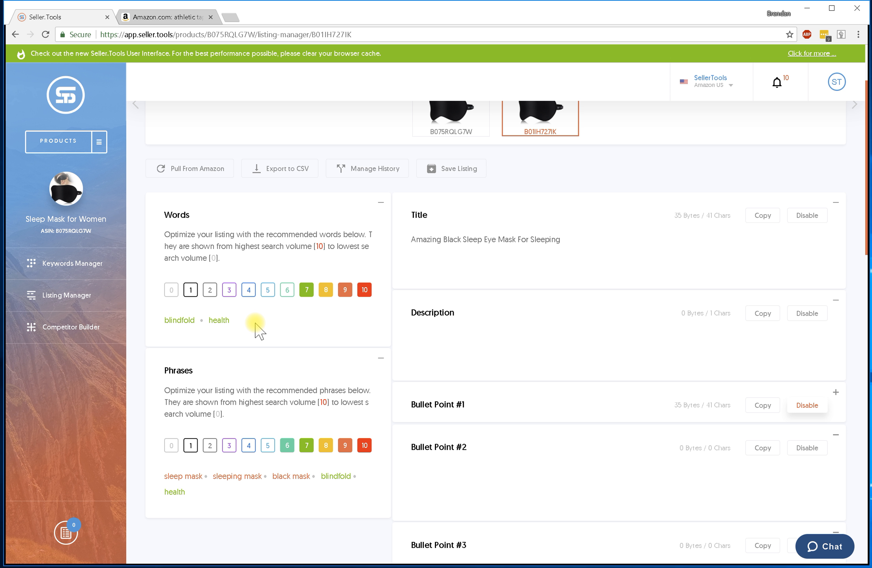
pyautogui.moveTo(226, 320)
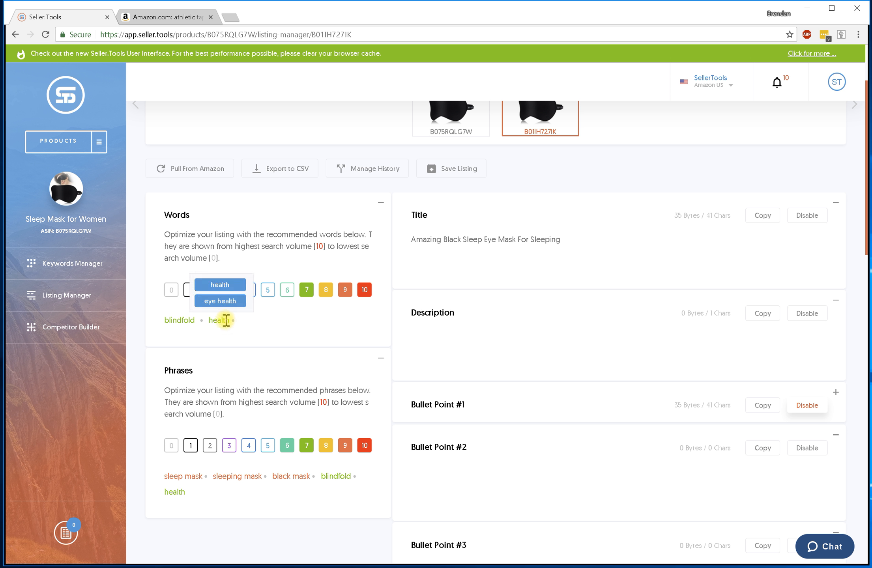
pyautogui.moveTo(188, 319)
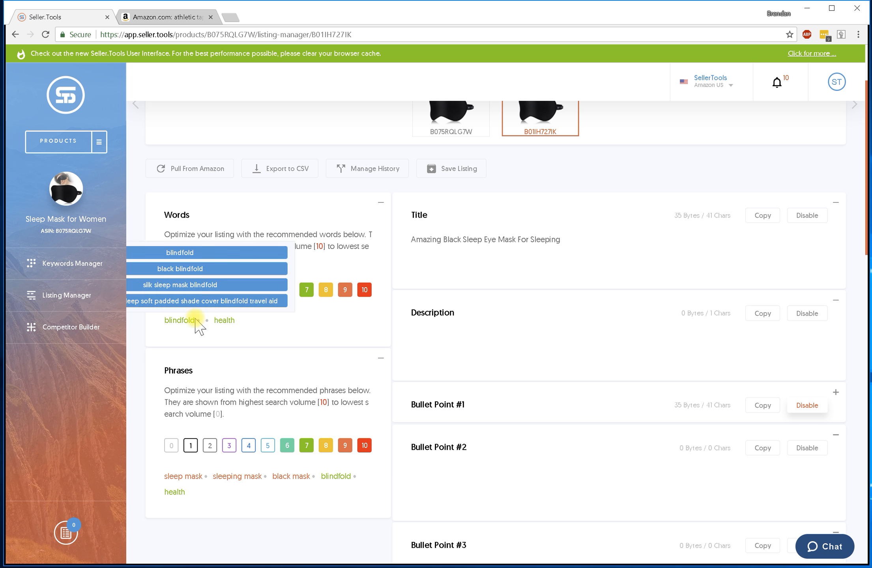
pyautogui.moveTo(263, 324); pyautogui.dragTo(164, 322)
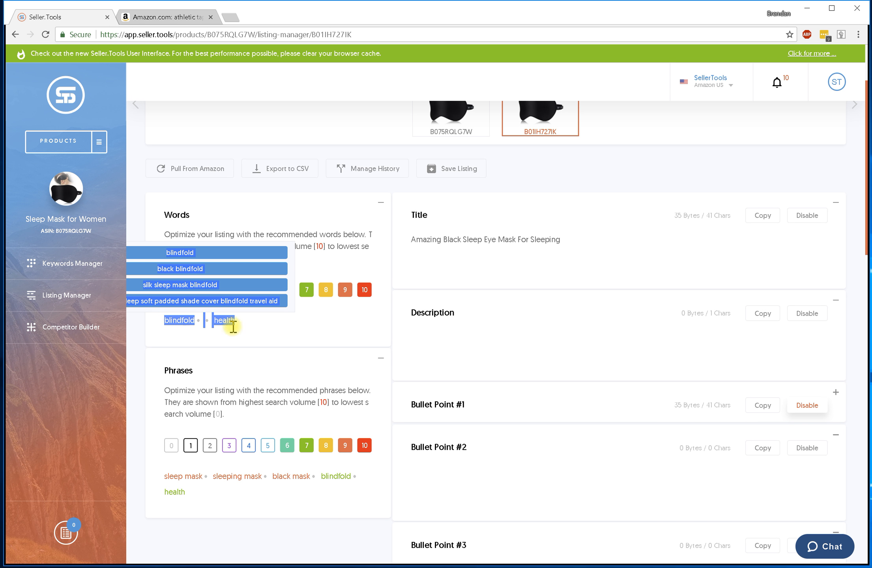
pyautogui.scroll(-2, 467, 351)
pyautogui.click(466, 324)
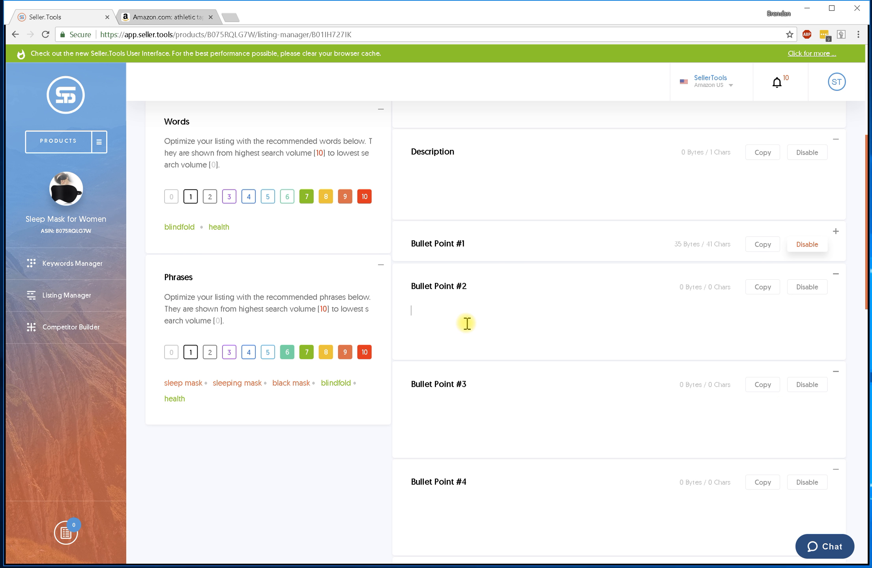
pyautogui.hotkey('ctrl', 'v')
pyautogui.scroll(3, 468, 323)
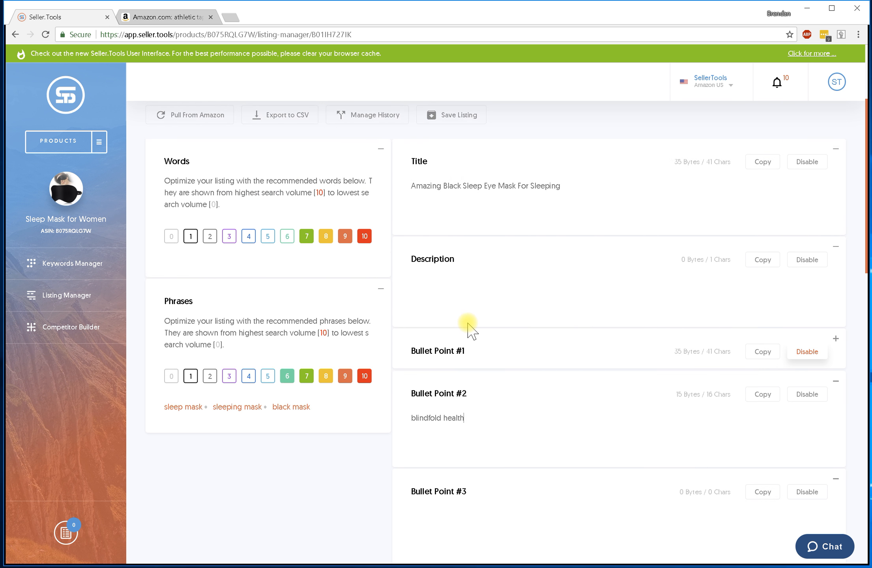
pyautogui.scroll(1, 473, 331)
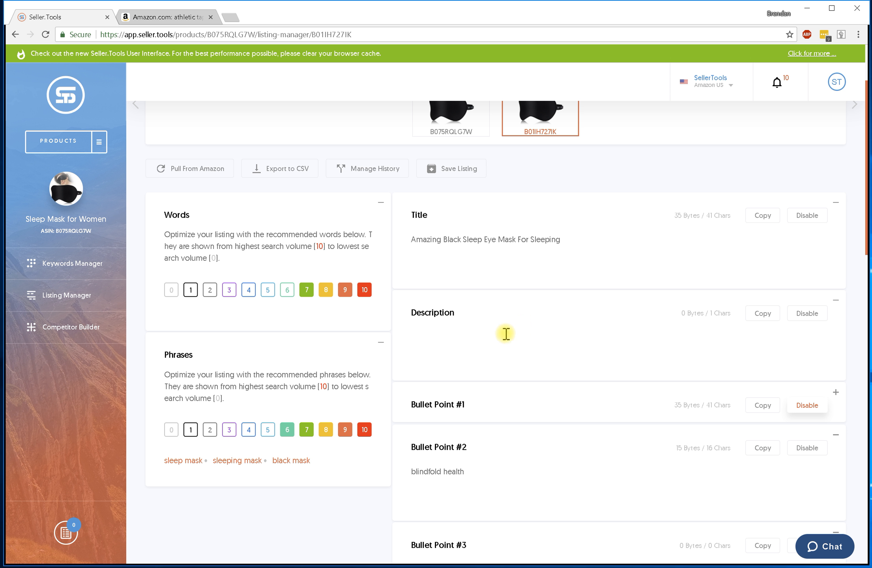
# Filter the suggested words to search volume 1 and inspect the actions for apnea.
pyautogui.click(190, 291)
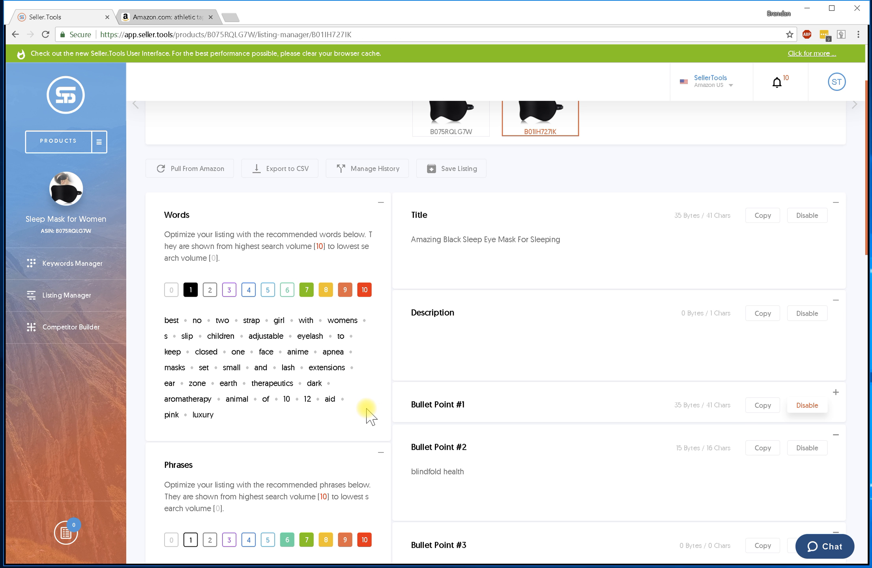
pyautogui.moveTo(339, 351)
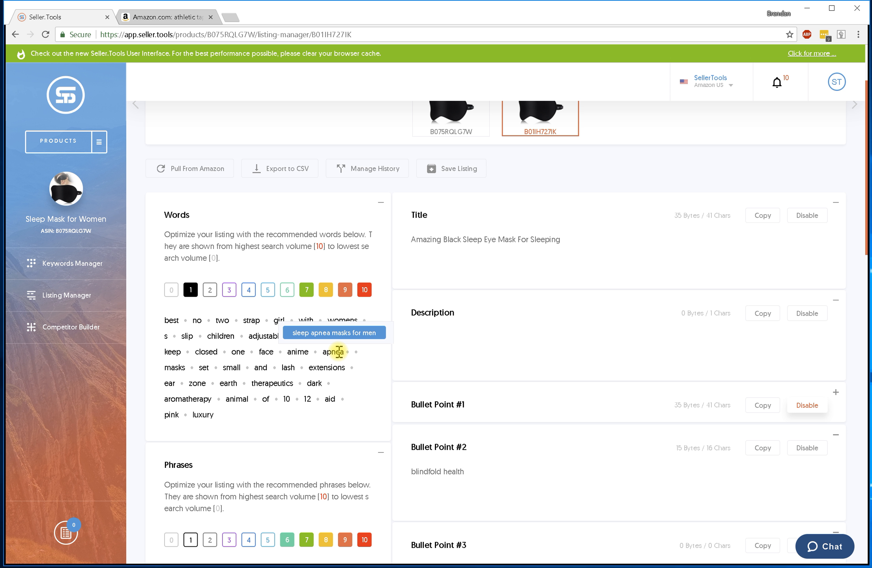
pyautogui.click(335, 351)
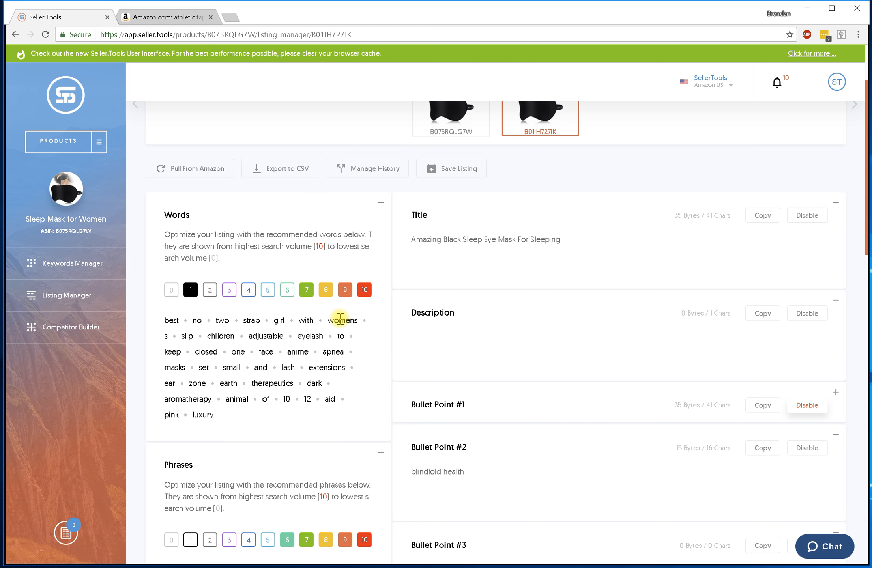
pyautogui.moveTo(277, 319)
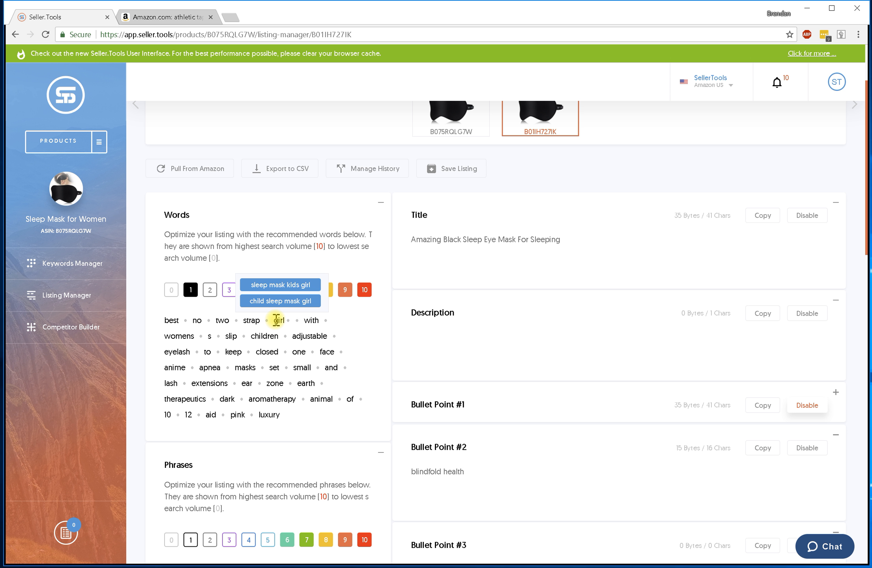
# Start archiving the keyword girl, then cancel it.
pyautogui.click(276, 319)
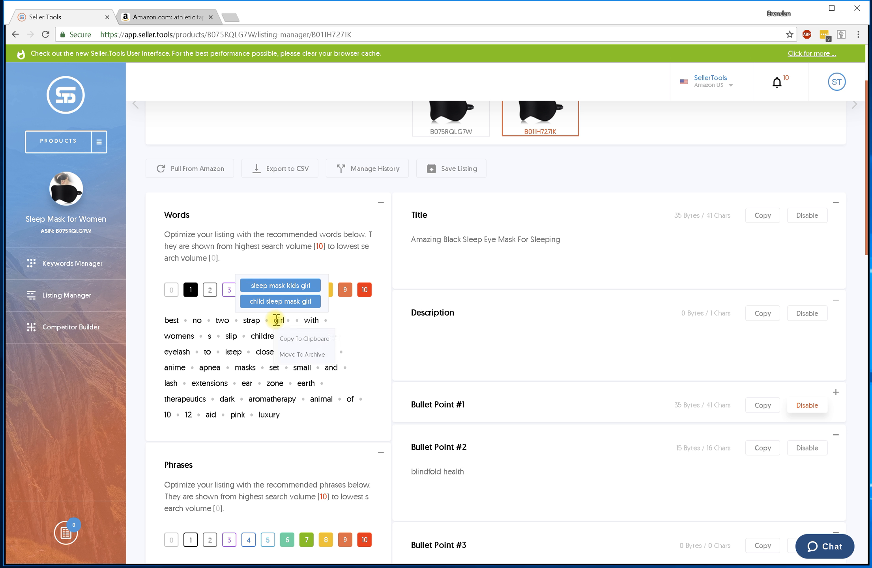
pyautogui.click(314, 355)
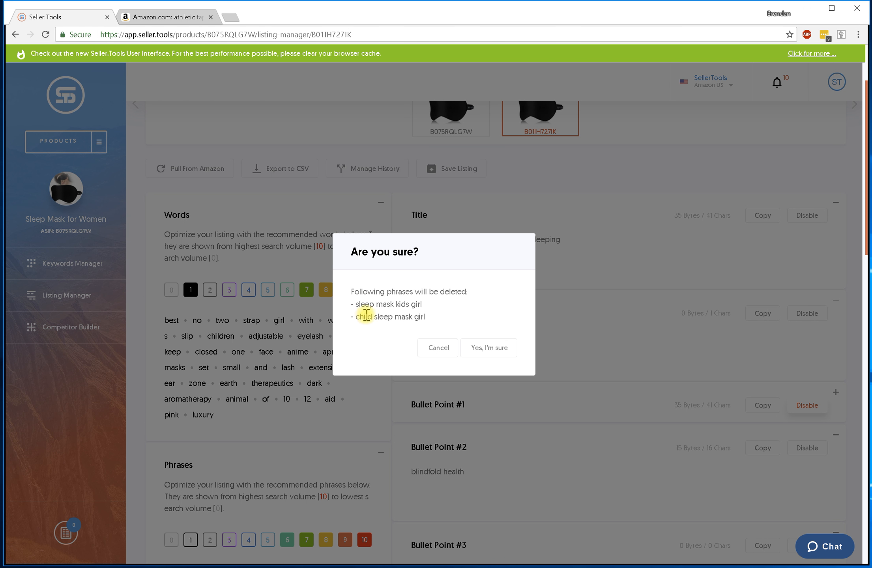
pyautogui.click(435, 347)
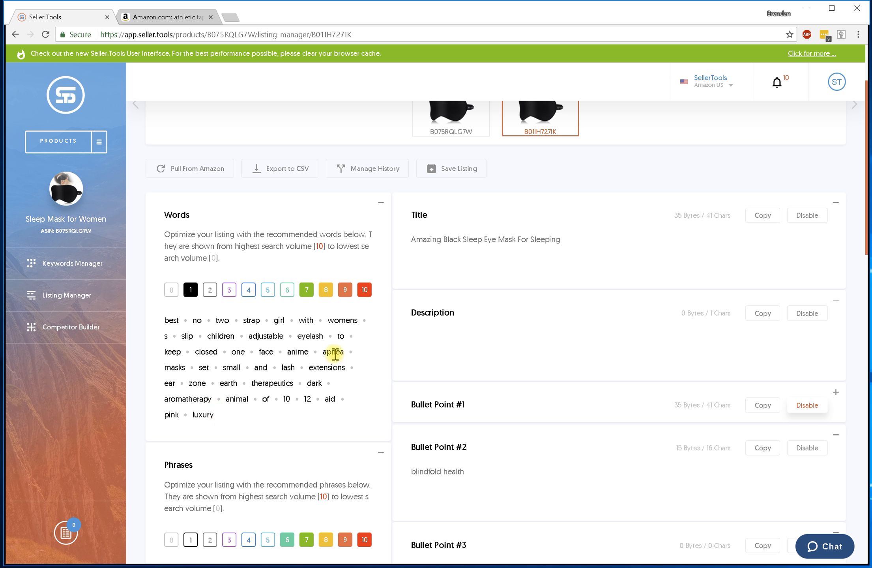
# Archive apnea, confirming deletion of the phrase 'sleep apnea masks for men'.
pyautogui.moveTo(334, 355)
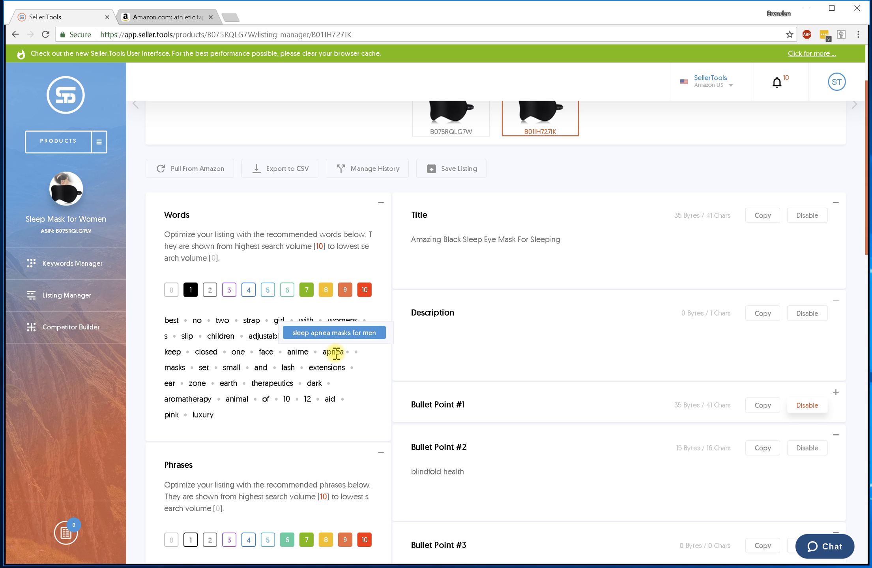
pyautogui.click(333, 352)
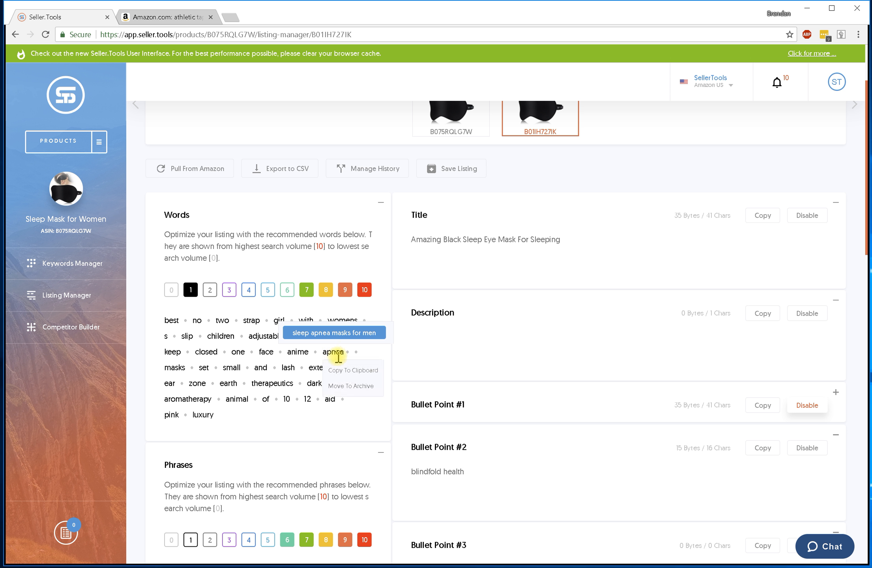
pyautogui.click(353, 385)
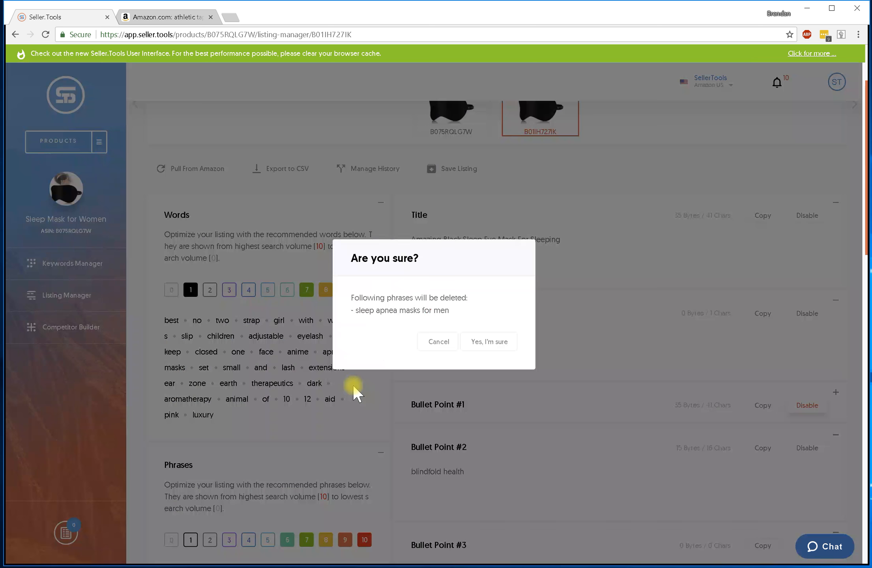
pyautogui.click(491, 343)
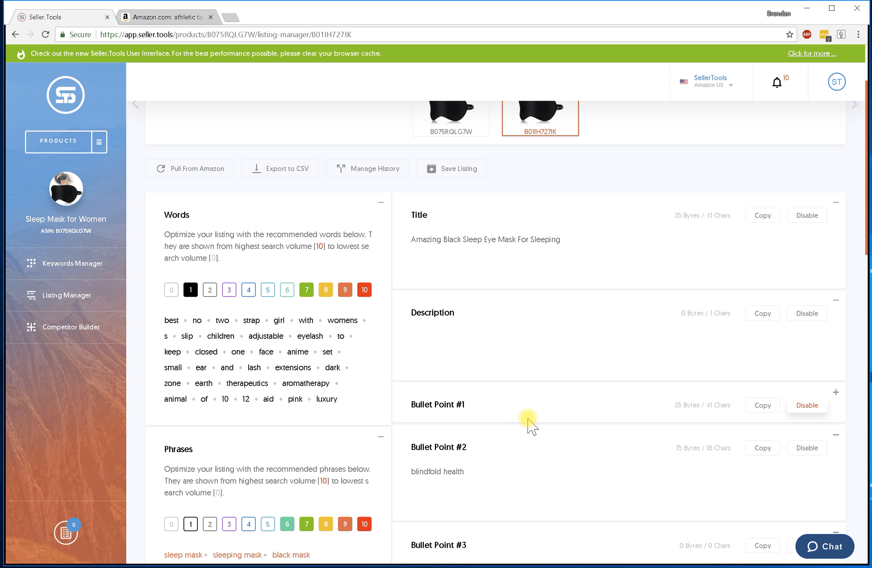
pyautogui.scroll(3, 527, 414)
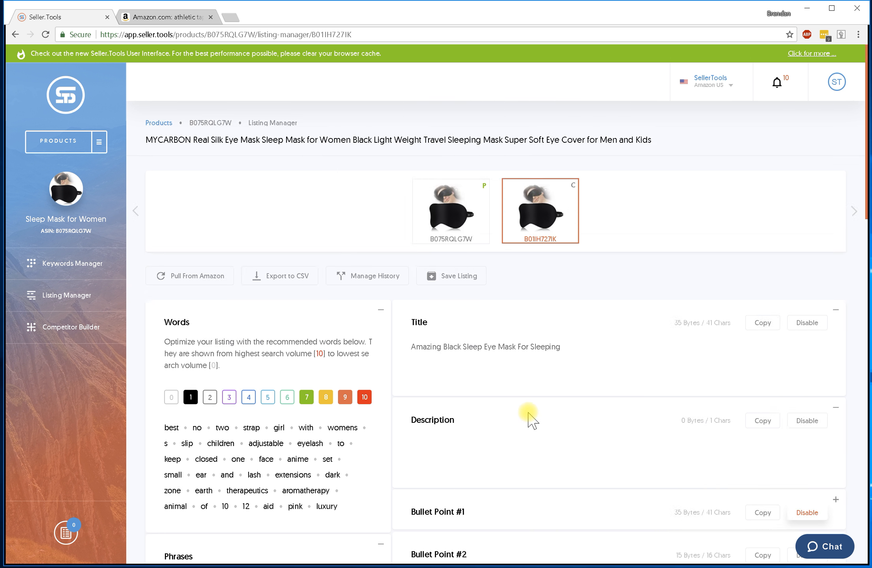
# Save the listing under the version name 'version4 with no 1's'.
pyautogui.click(457, 285)
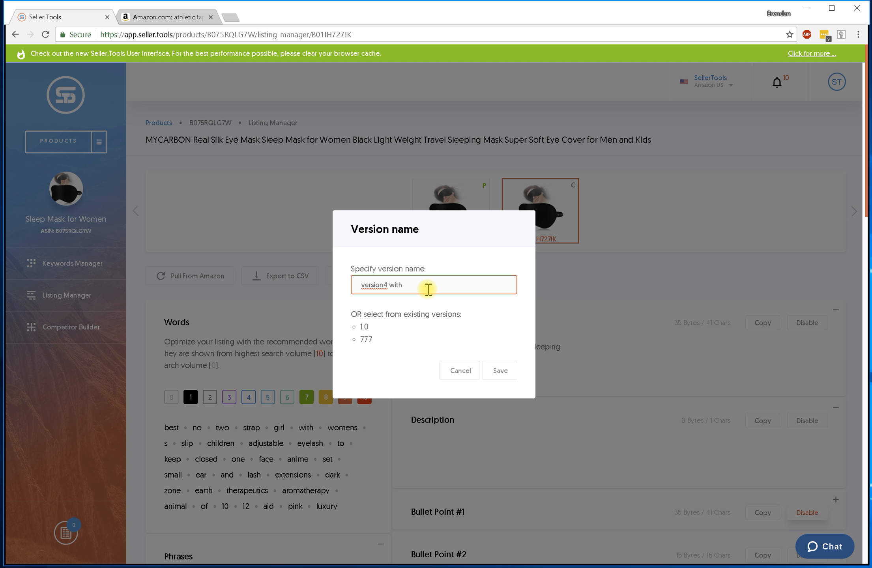
pyautogui.write("version4 with no 1's")
pyautogui.click(499, 370)
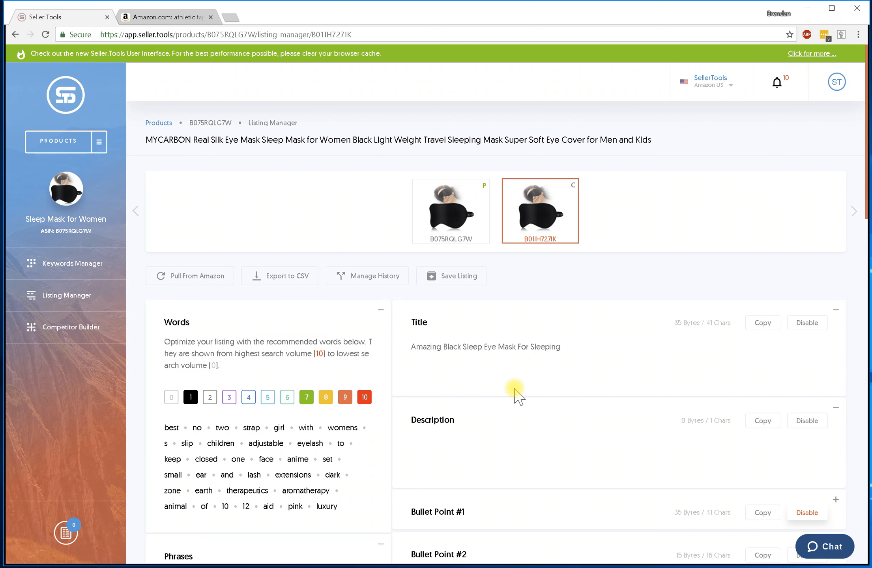
pyautogui.scroll(-5, 588, 391)
pyautogui.scroll(5, 561, 343)
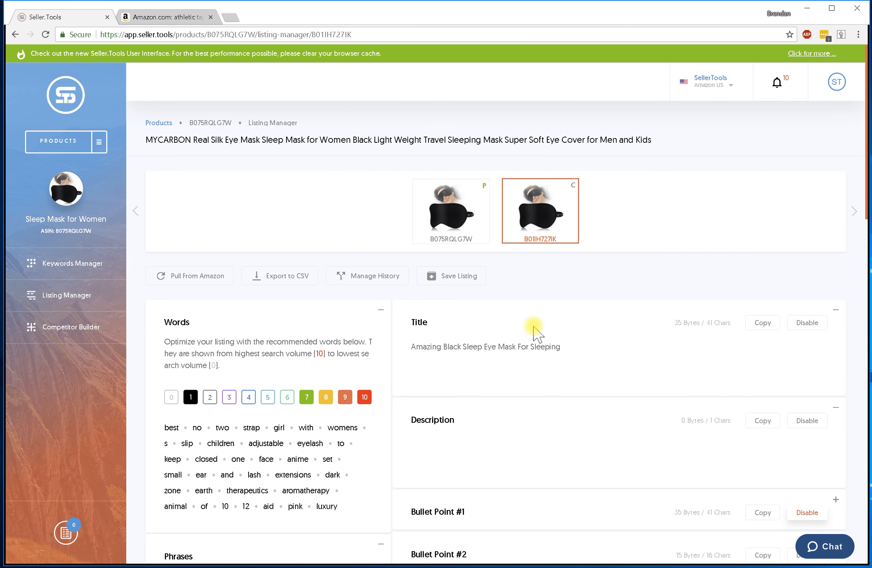
# In the version history, preview versions 777, 1.0 and 'version4 with no 1's'.
pyautogui.click(370, 278)
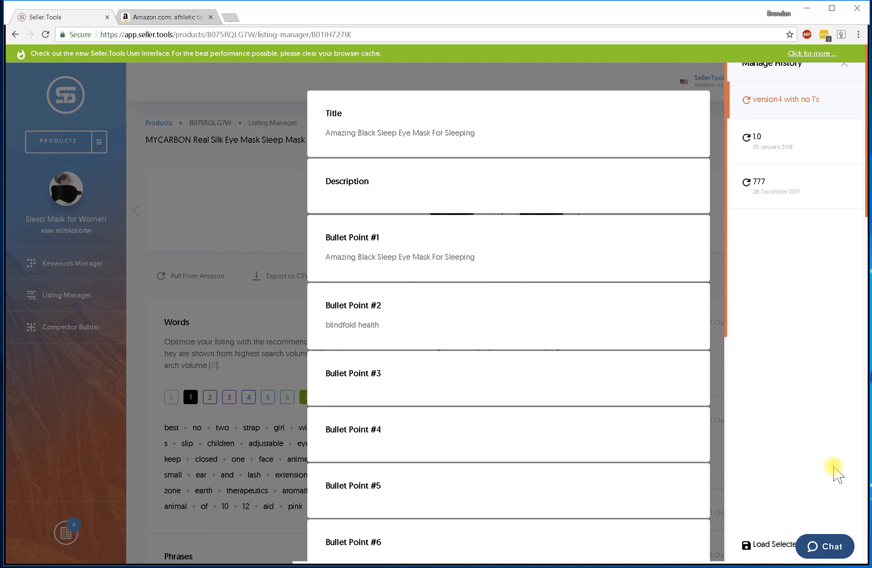
pyautogui.click(787, 194)
pyautogui.scroll(-10, 516, 247)
pyautogui.scroll(10, 520, 247)
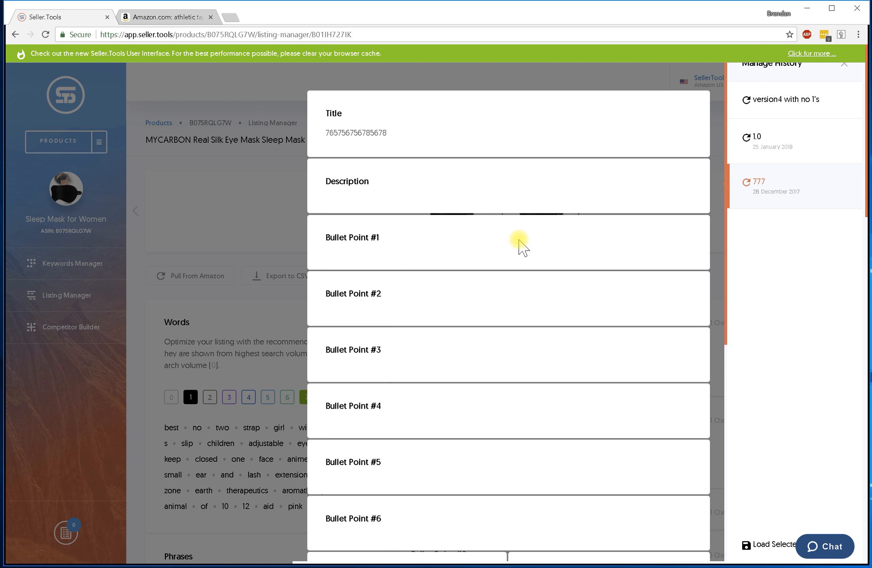
pyautogui.click(767, 155)
pyautogui.scroll(-8, 549, 245)
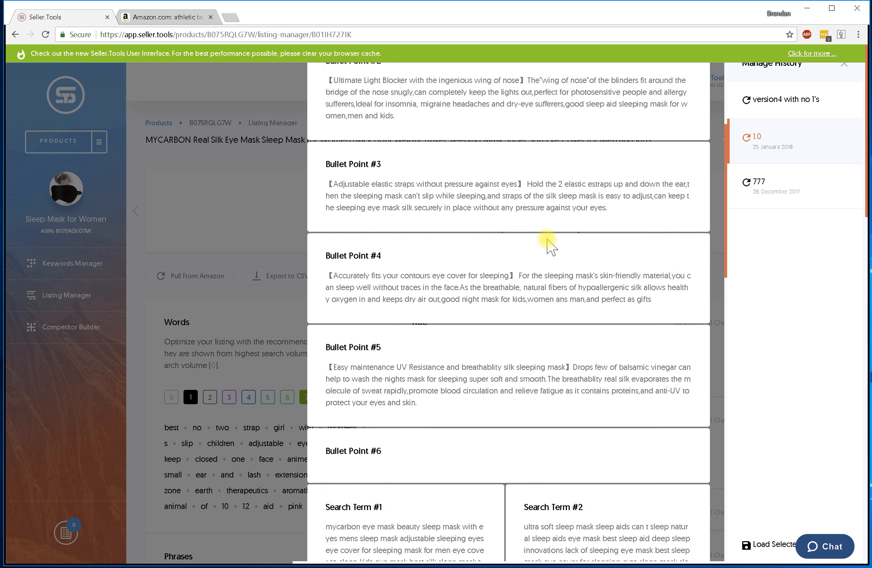
pyautogui.scroll(-12, 550, 245)
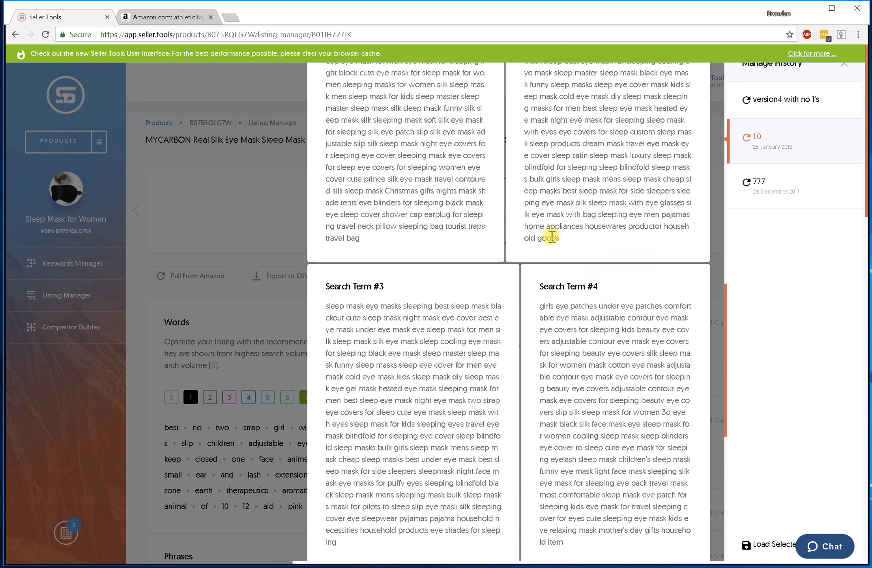
pyautogui.scroll(20, 544, 261)
pyautogui.scroll(-15, 548, 300)
pyautogui.scroll(10, 562, 299)
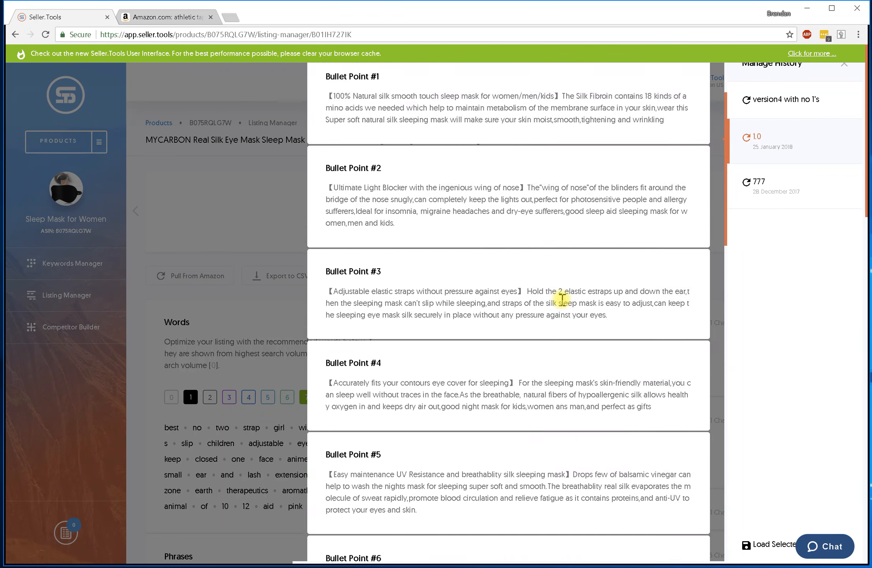
pyautogui.scroll(5, 562, 300)
pyautogui.click(784, 103)
pyautogui.scroll(-8, 509, 233)
pyautogui.scroll(-2, 504, 243)
pyautogui.scroll(10, 505, 243)
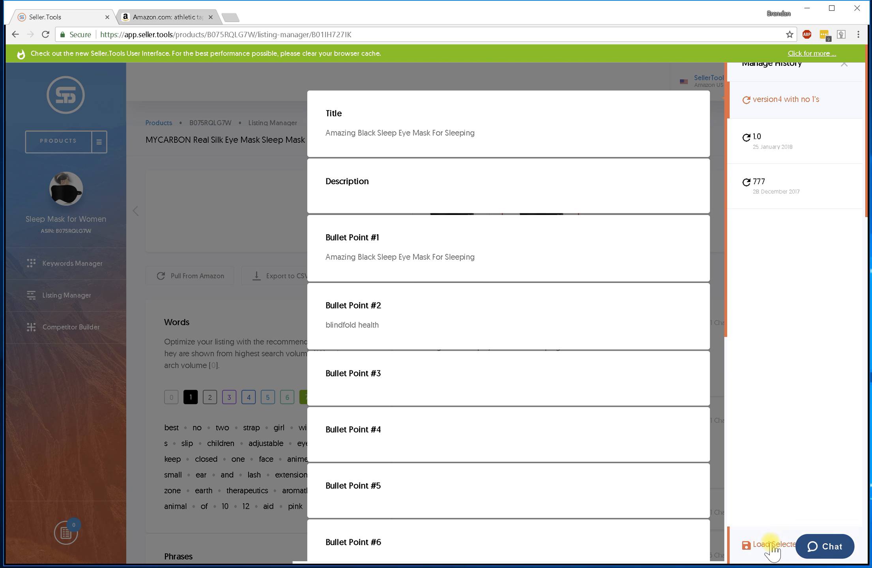
# Load version 1.0 into the listing, restoring the 'Silk Blindfold' title.
pyautogui.click(773, 160)
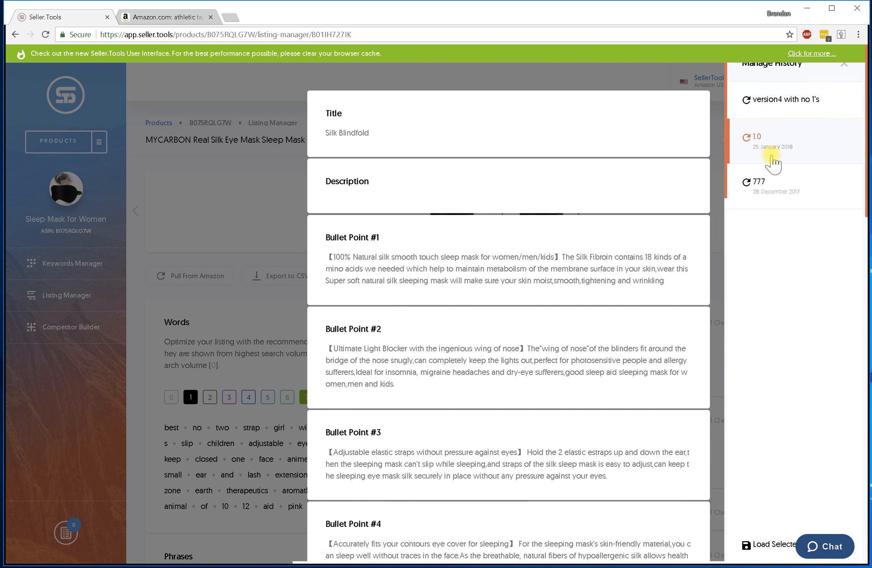
pyautogui.click(759, 551)
pyautogui.scroll(-4, 642, 297)
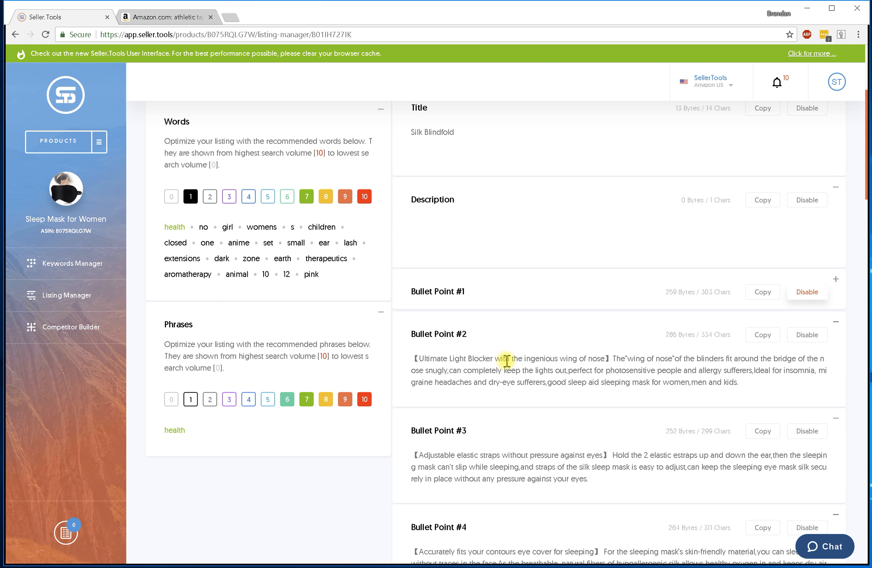
# Expand Bullet Point #1 and load the 'version4 with no 1's' version from history.
pyautogui.click(836, 280)
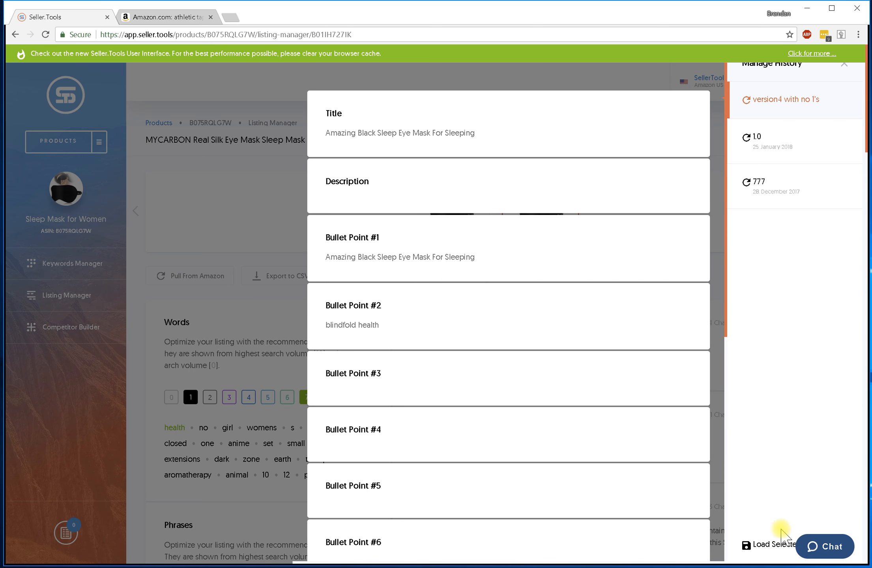
pyautogui.click(771, 544)
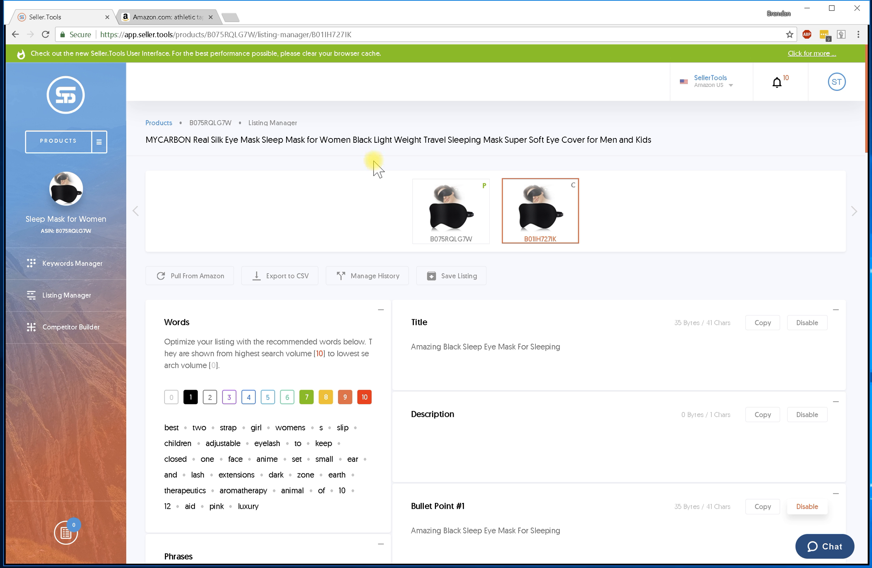
# Clear the text of Bullet Point #3, Bullet Point #1 and the Title.
pyautogui.scroll(-3, 377, 165)
pyautogui.scroll(3, 379, 171)
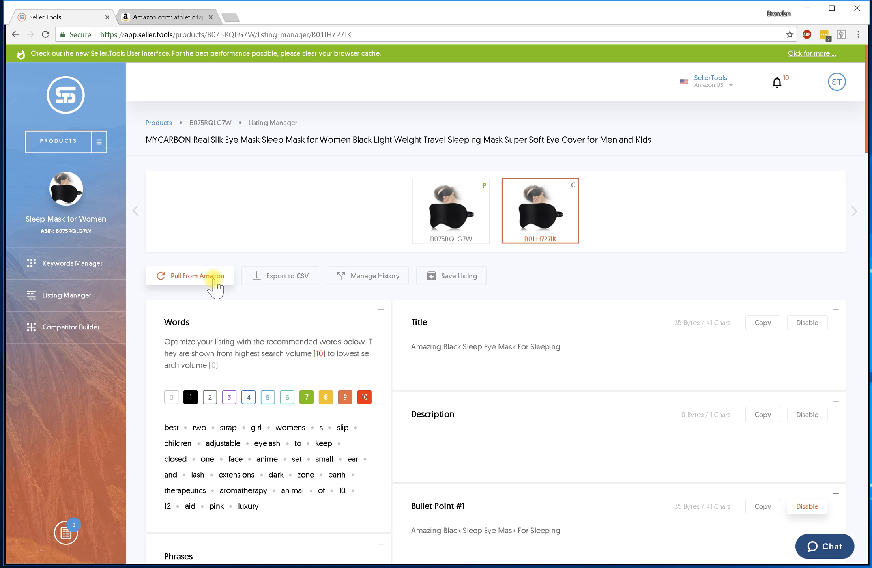
pyautogui.scroll(-1, 525, 262)
pyautogui.scroll(1, 535, 253)
pyautogui.scroll(-4, 519, 249)
pyautogui.scroll(-3, 518, 252)
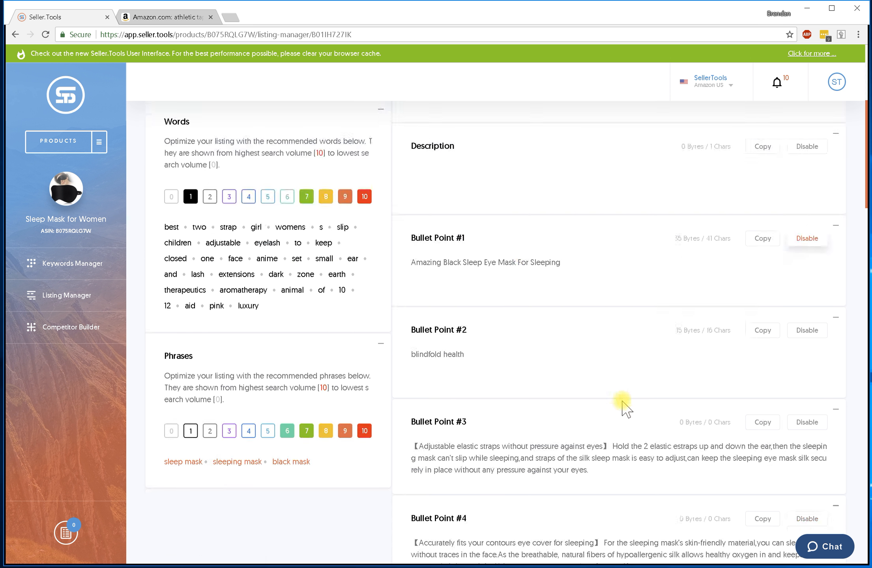
pyautogui.tripleClick(607, 449)
pyautogui.press('BackSpace')
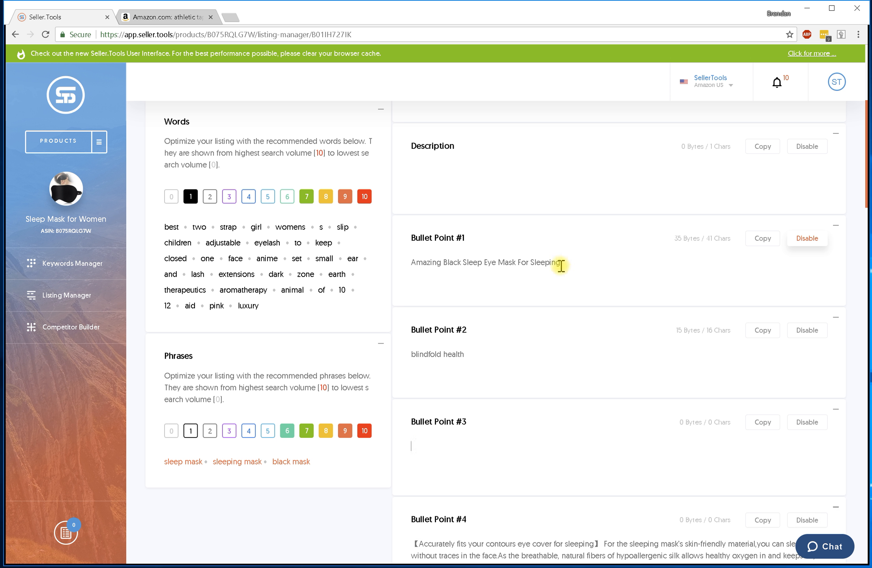
pyautogui.tripleClick(561, 266)
pyautogui.press('BackSpace')
pyautogui.scroll(4, 561, 253)
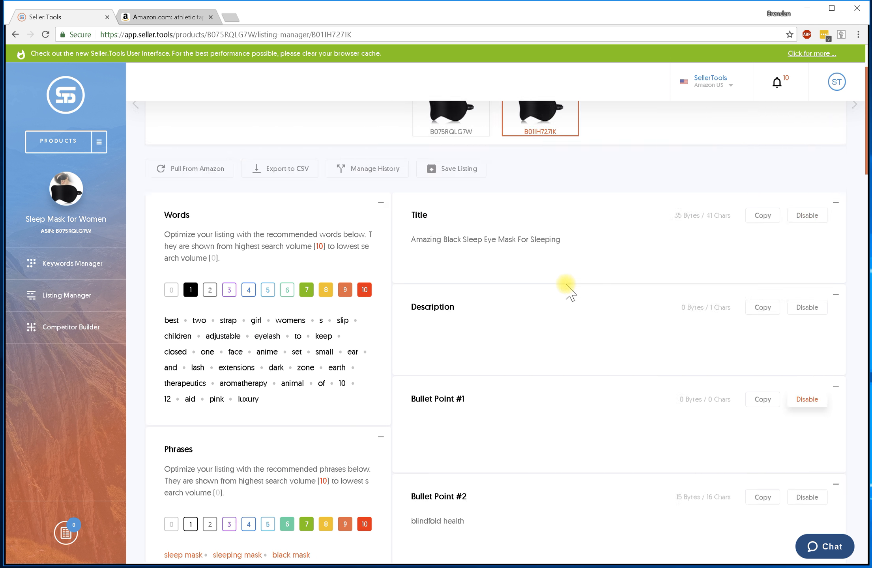
pyautogui.tripleClick(562, 241)
pyautogui.press('BackSpace')
pyautogui.scroll(3, 562, 247)
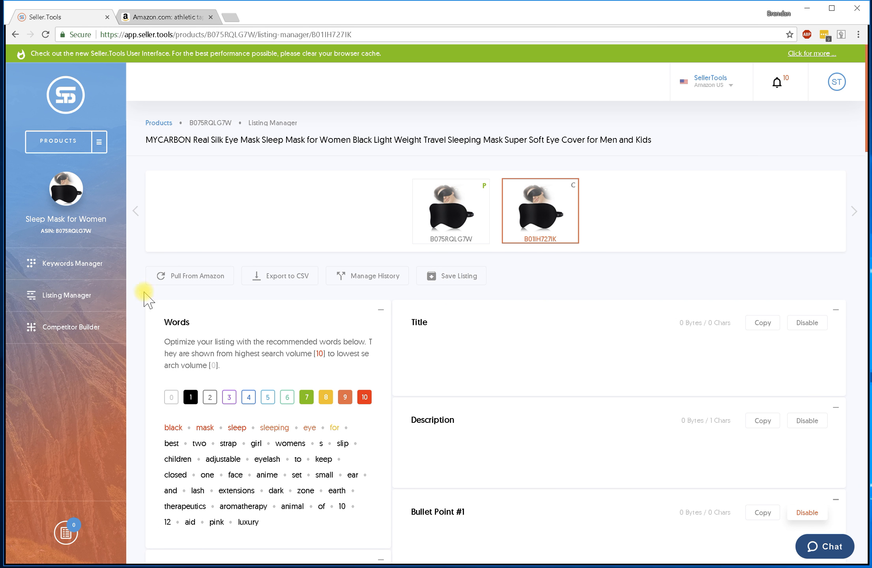
# Pull the listing from Amazon again, refreshing its fields and suggested keywords.
pyautogui.click(228, 287)
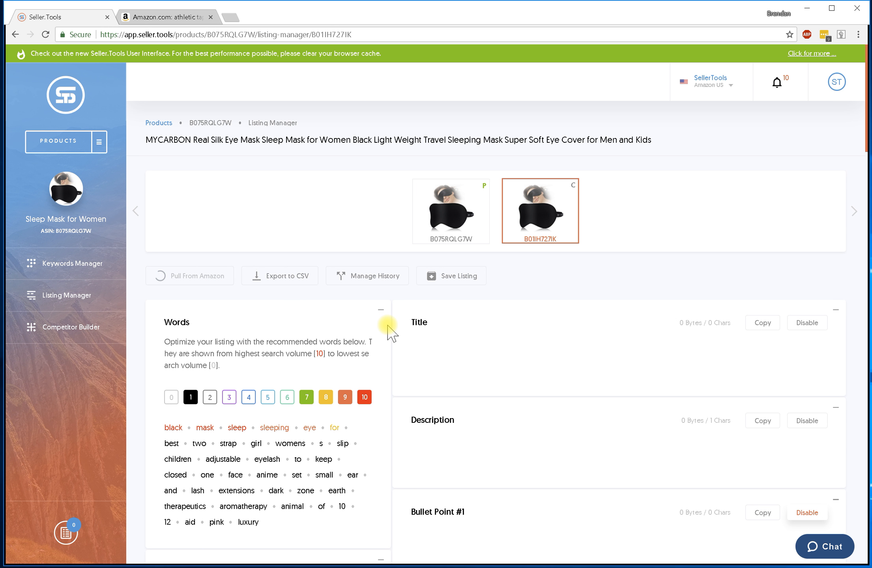
pyautogui.scroll(-3, 432, 404)
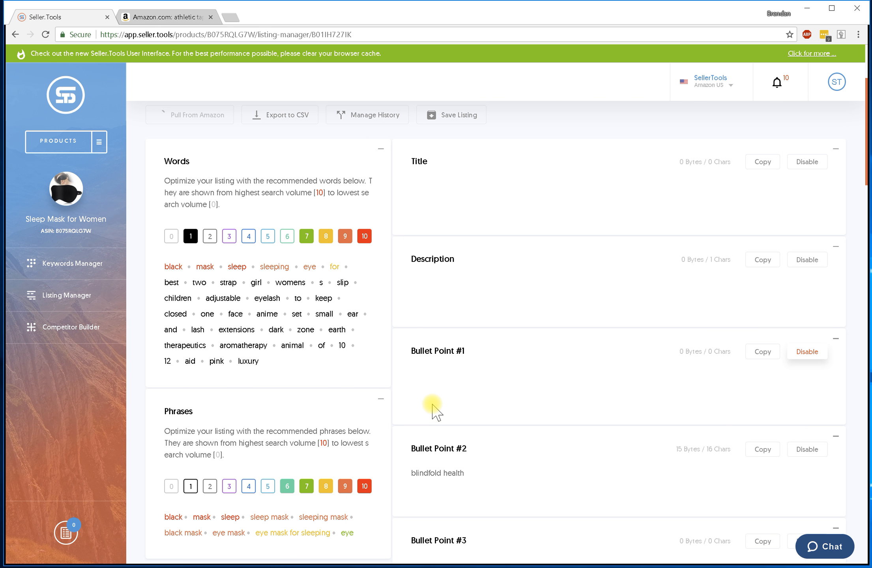
pyautogui.scroll(1, 431, 404)
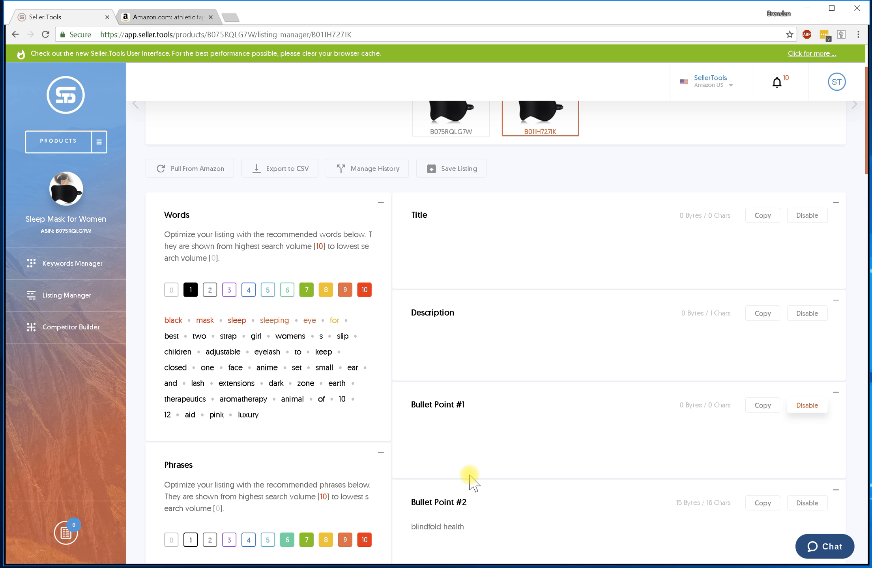
pyautogui.scroll(1, 469, 481)
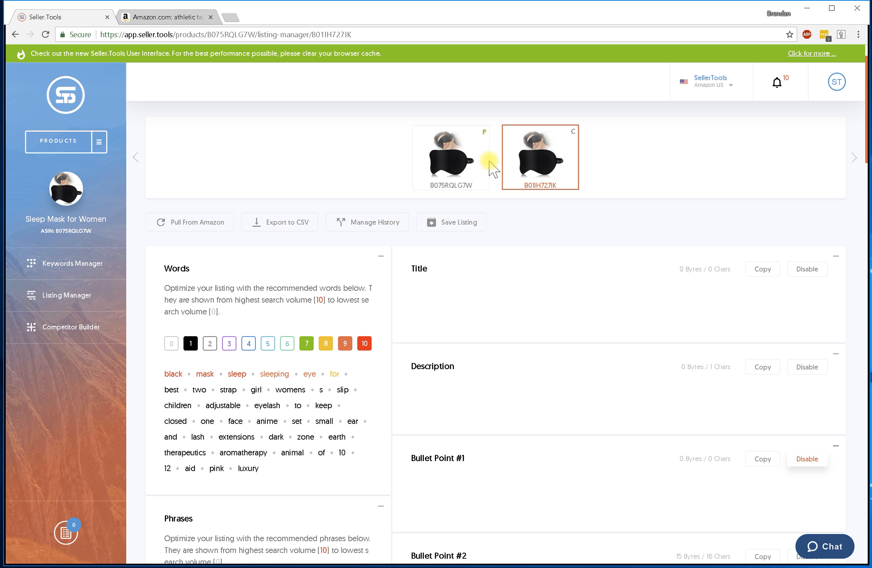
pyautogui.scroll(-1, 511, 396)
pyautogui.scroll(2, 510, 396)
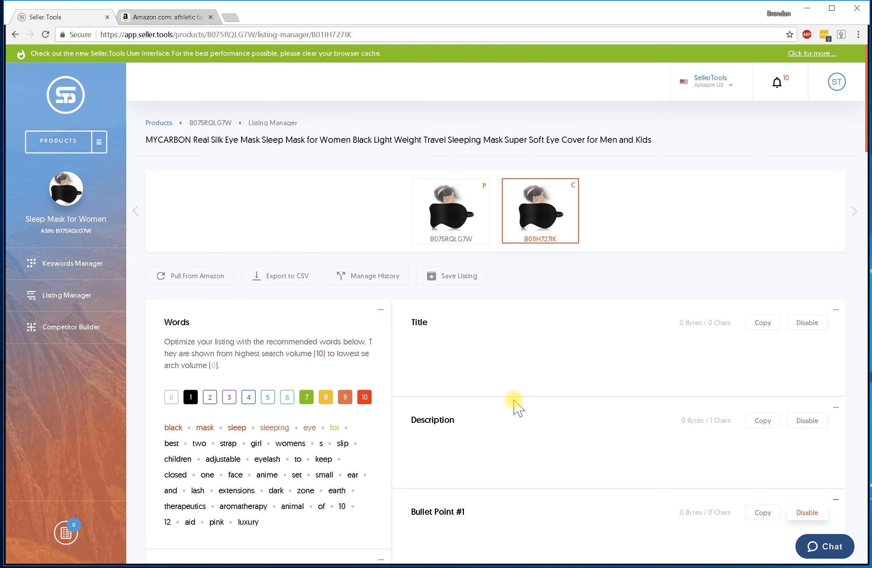